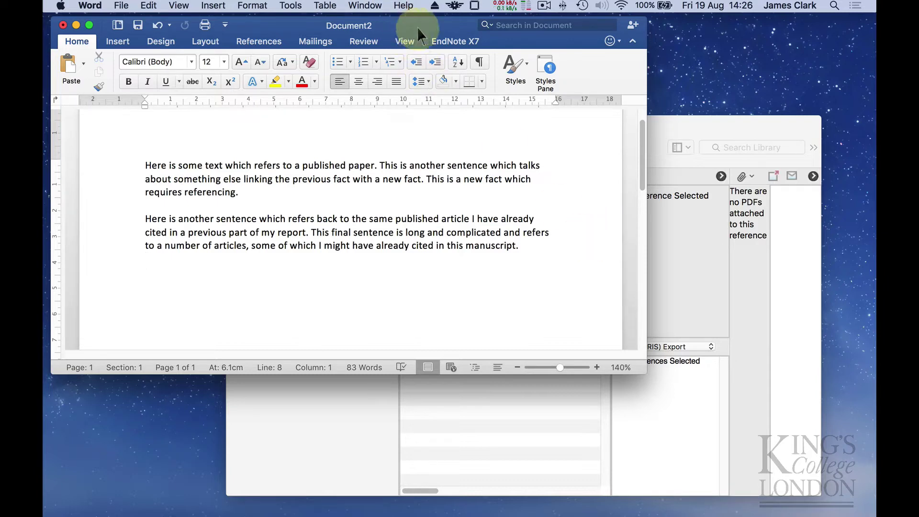
# Bring the EndNote X7 library forward, then return to Document2 in Word
pyautogui.click(656, 124)
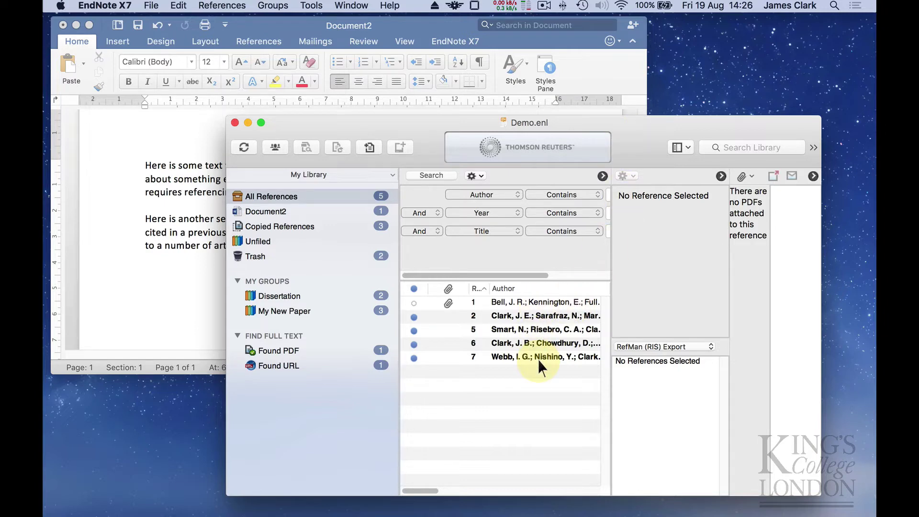
pyautogui.click(414, 22)
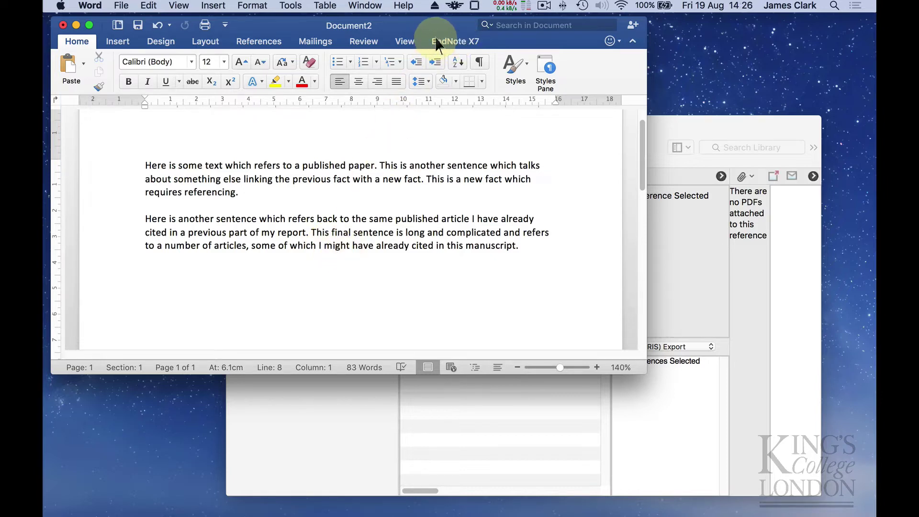
pyautogui.click(462, 42)
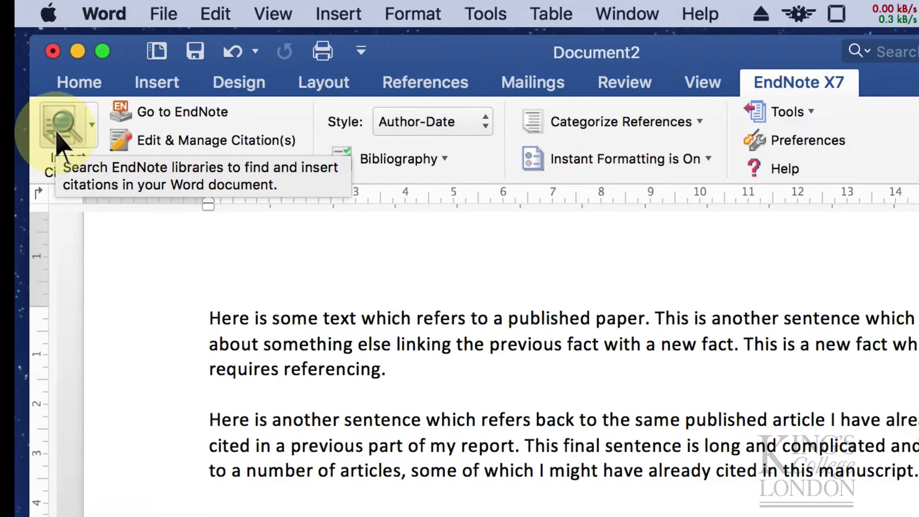
pyautogui.click(193, 111)
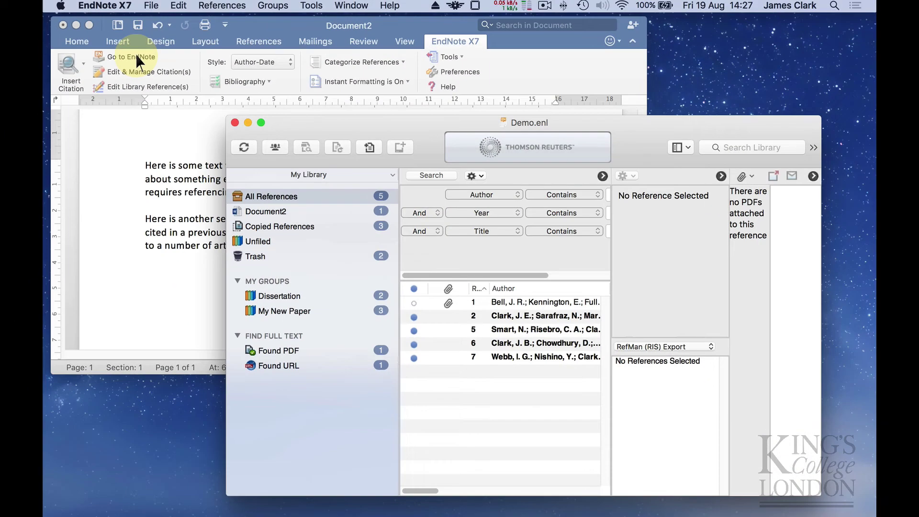
pyautogui.click(139, 163)
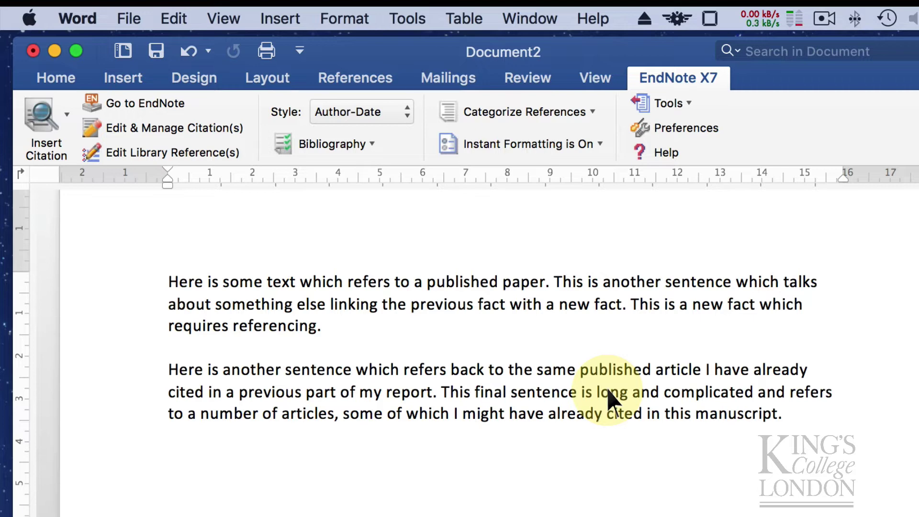
# Select Bell 2008 in the EndNote library and insert it as a citation after 'published paper'
pyautogui.click(545, 282)
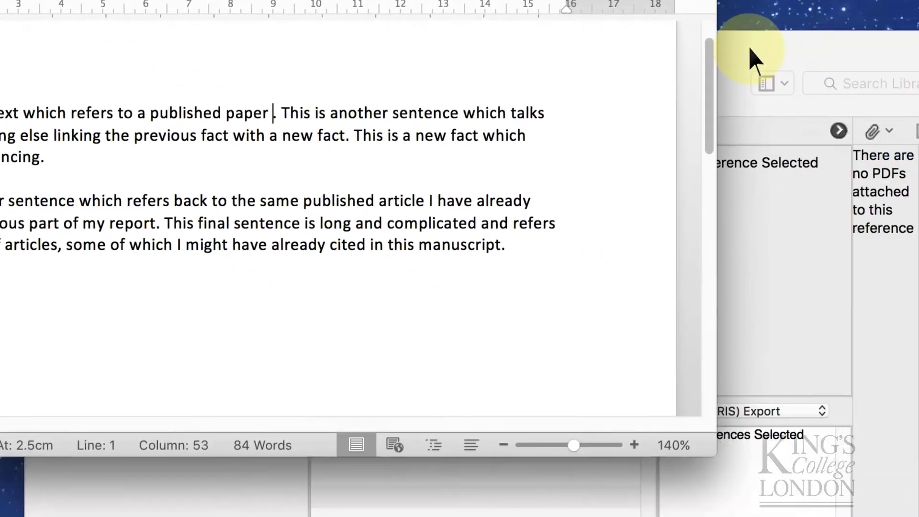
pyautogui.click(749, 57)
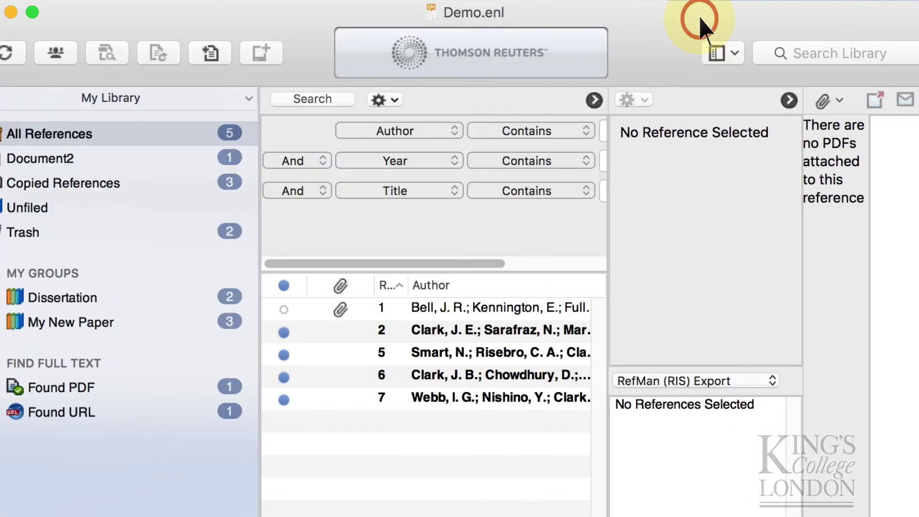
pyautogui.click(483, 307)
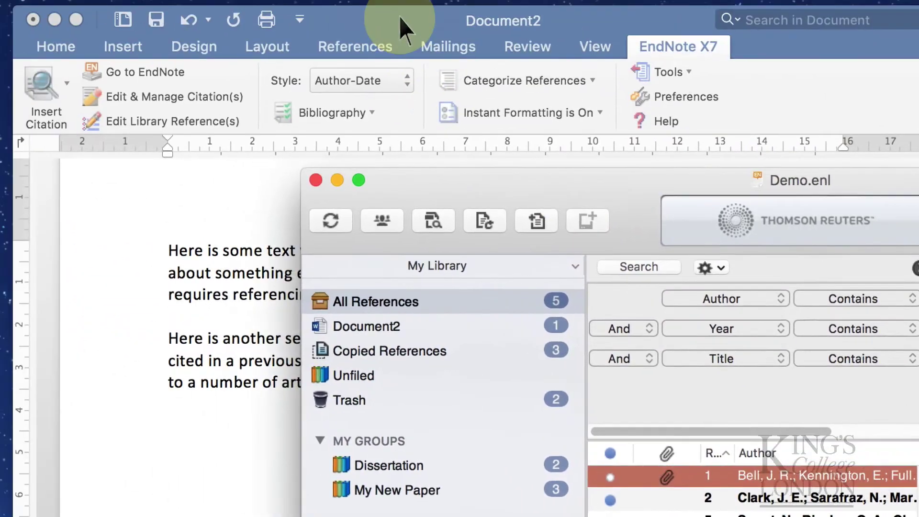
pyautogui.click(399, 18)
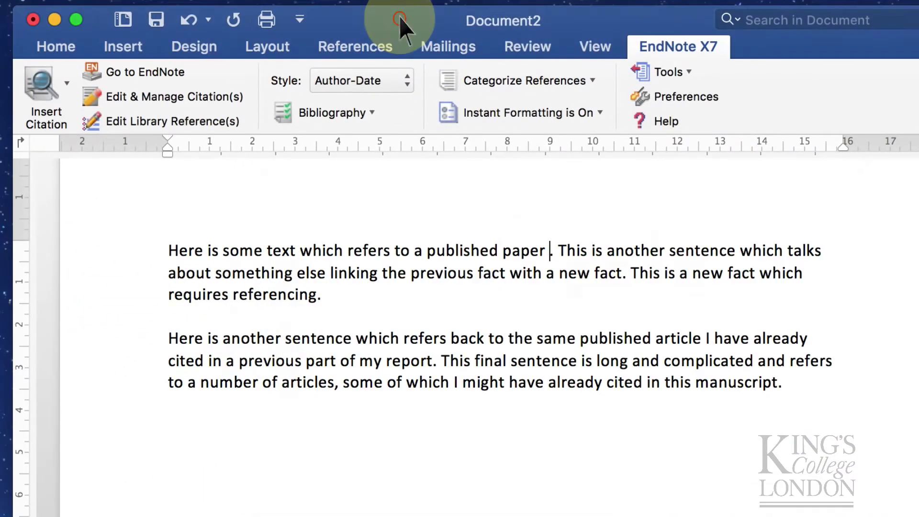
pyautogui.click(70, 87)
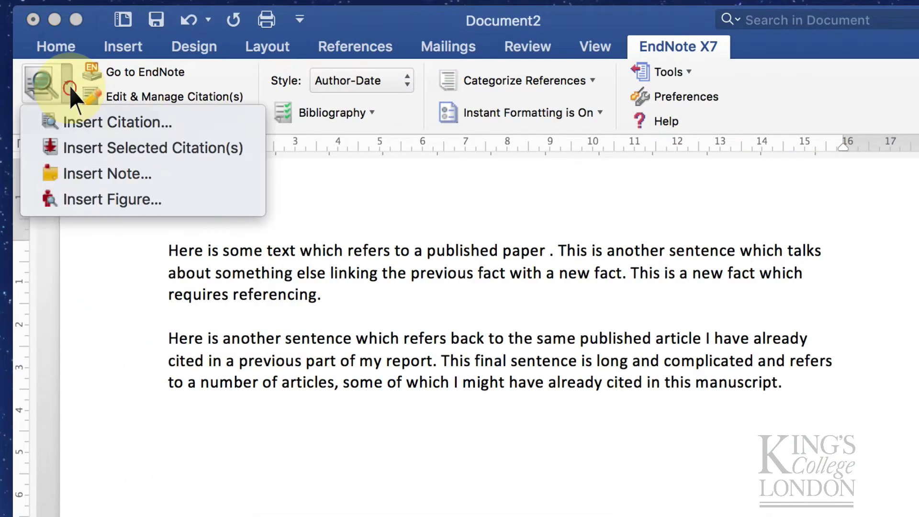
pyautogui.click(162, 149)
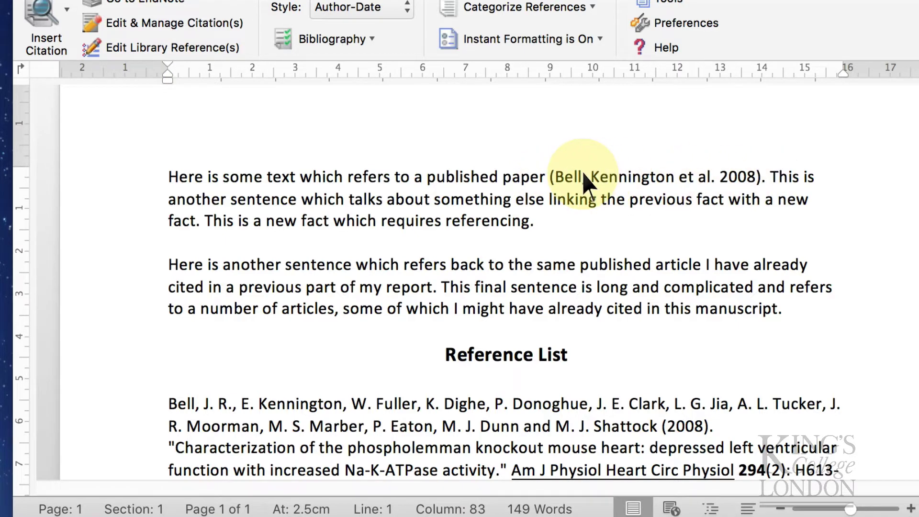
# Scroll down to check the Bell 2008 entry in the Reference List, then back up
pyautogui.scroll(-1, 580, 261)
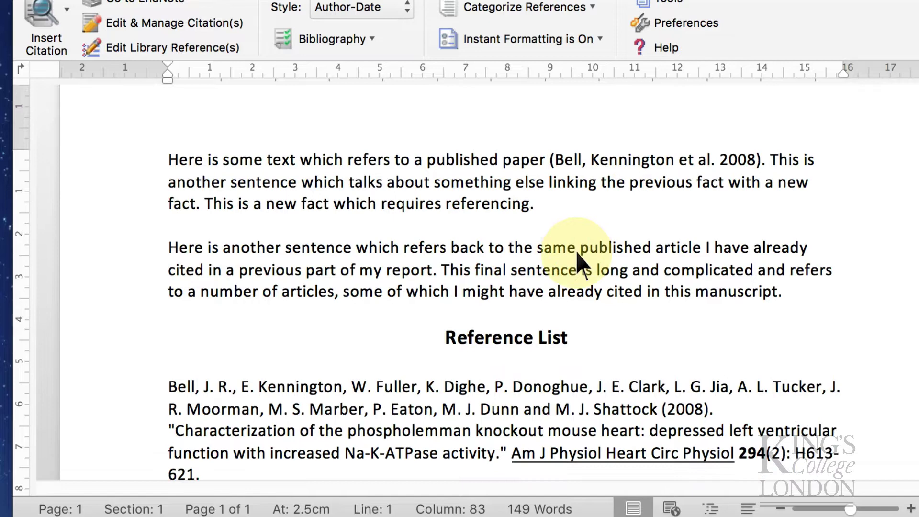
pyautogui.scroll(-3, 578, 256)
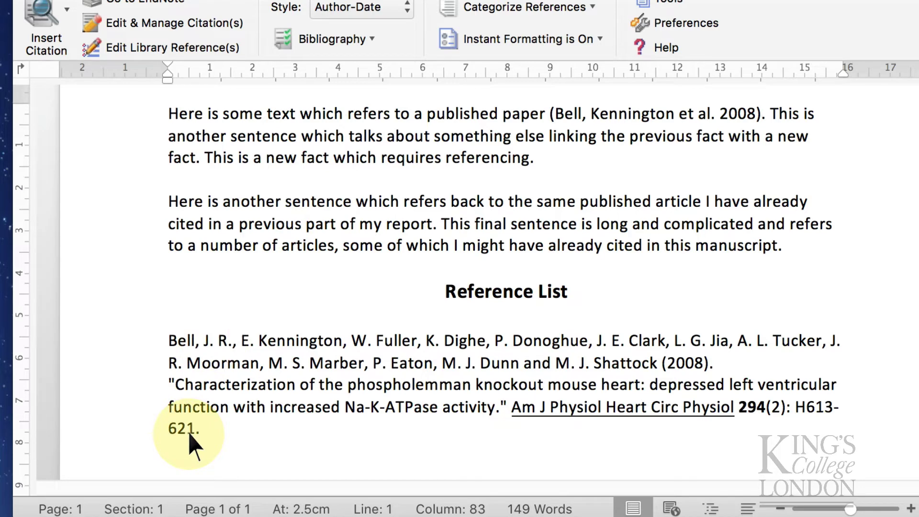
pyautogui.scroll(1, 188, 433)
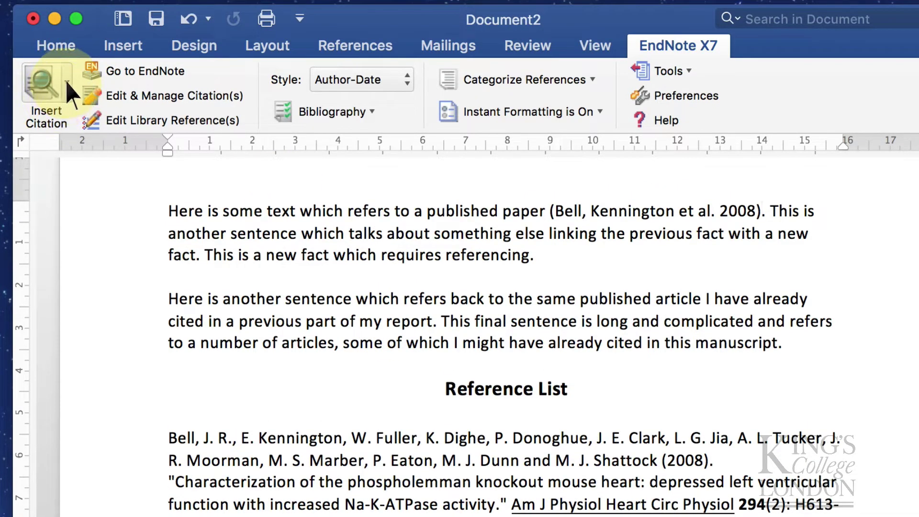
pyautogui.click(48, 85)
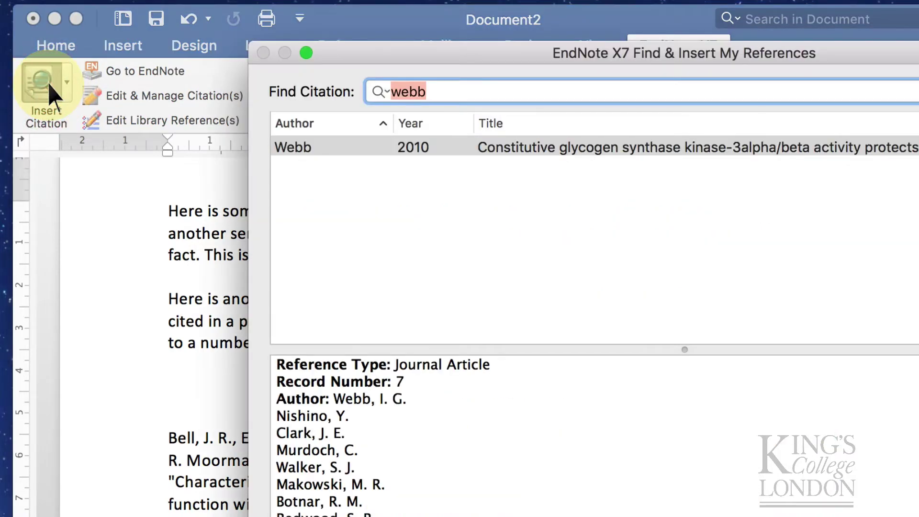
pyautogui.write('clark')
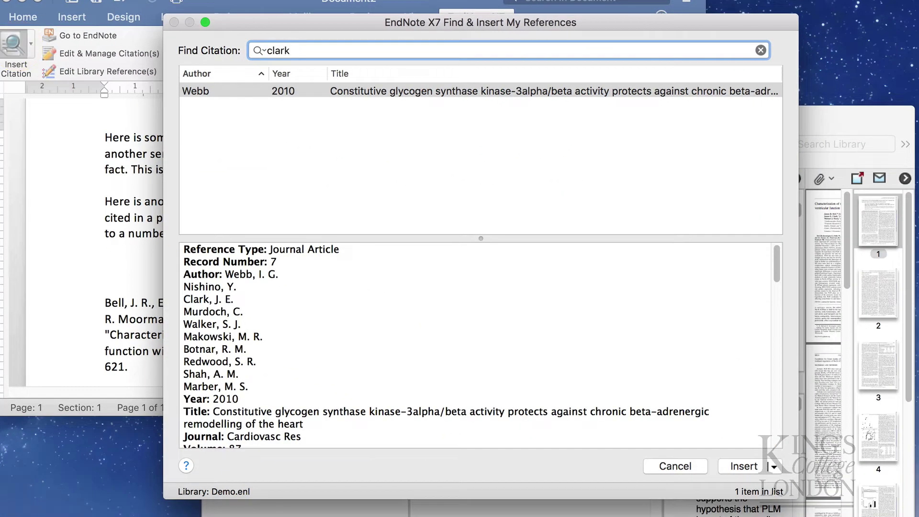
pyautogui.press('Return')
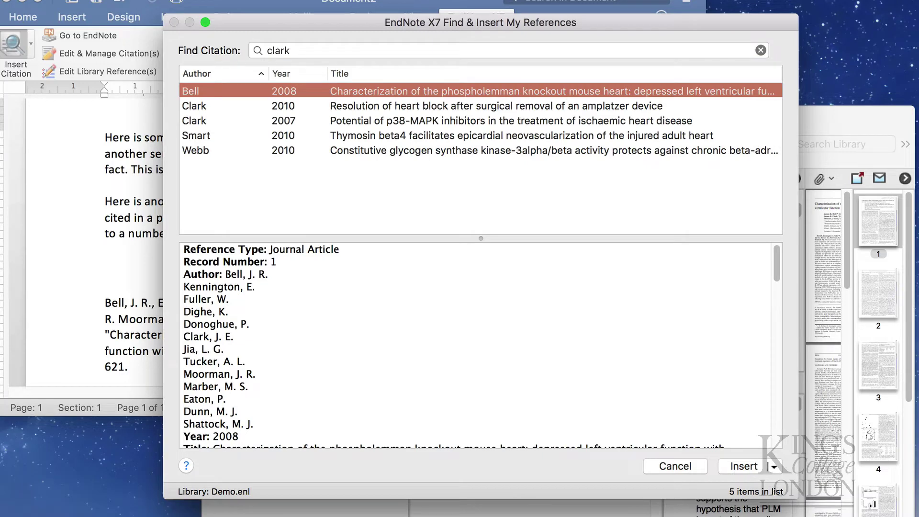
pyautogui.click(263, 50)
pyautogui.write('smart')
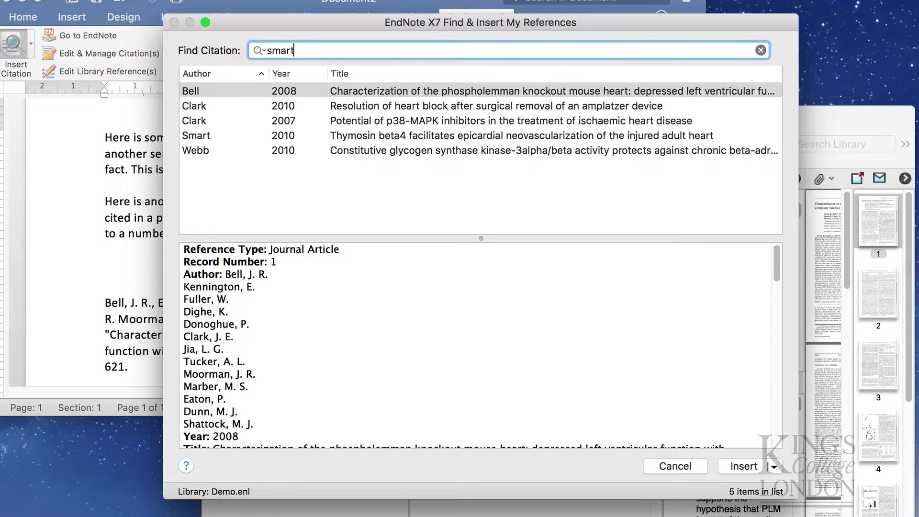
pyautogui.press('Return')
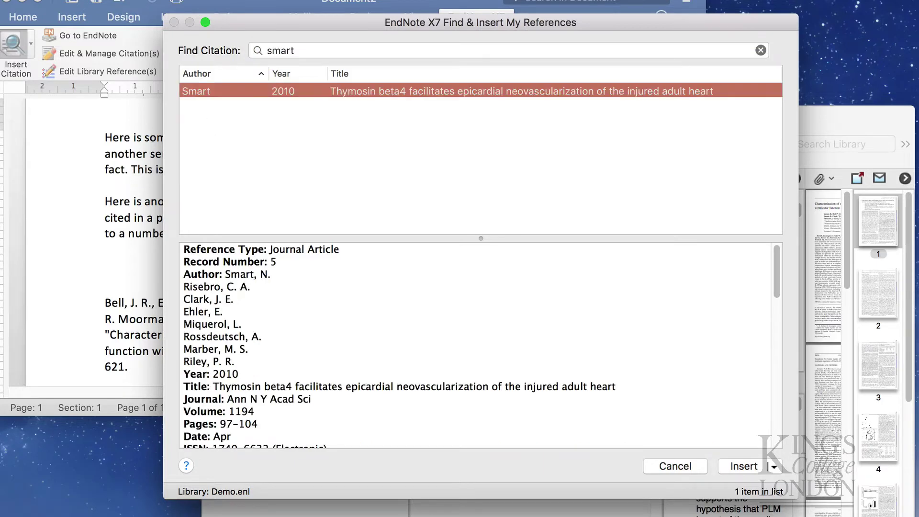
pyautogui.click(675, 467)
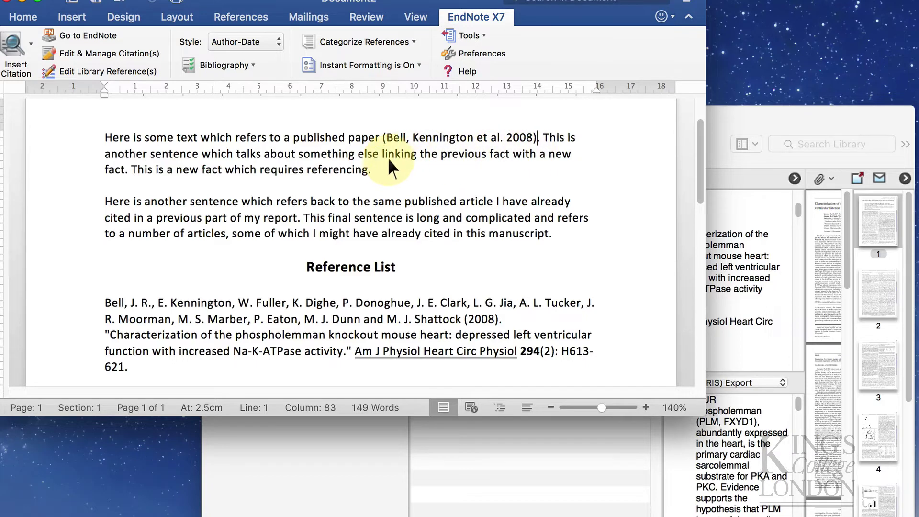
# Insert the Smart 2010 citation after 'a new fact' and check its Reference List entry
pyautogui.click(125, 168)
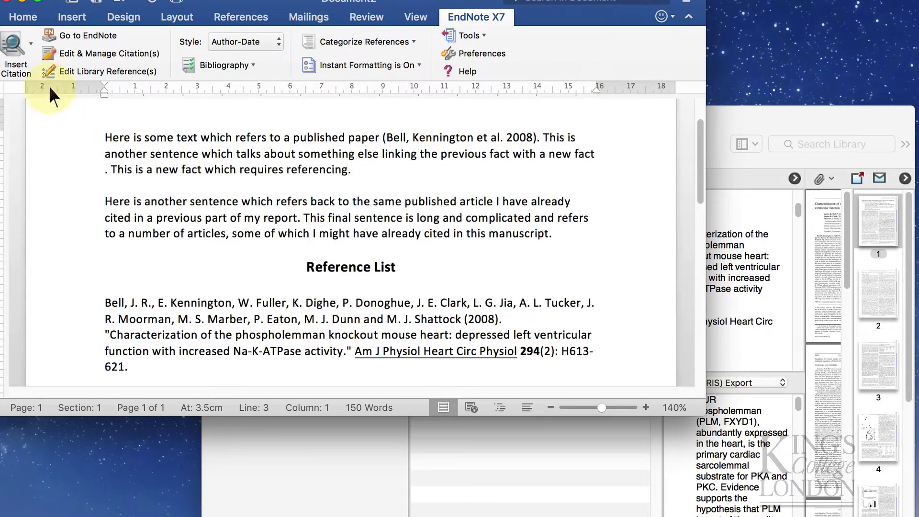
pyautogui.click(14, 48)
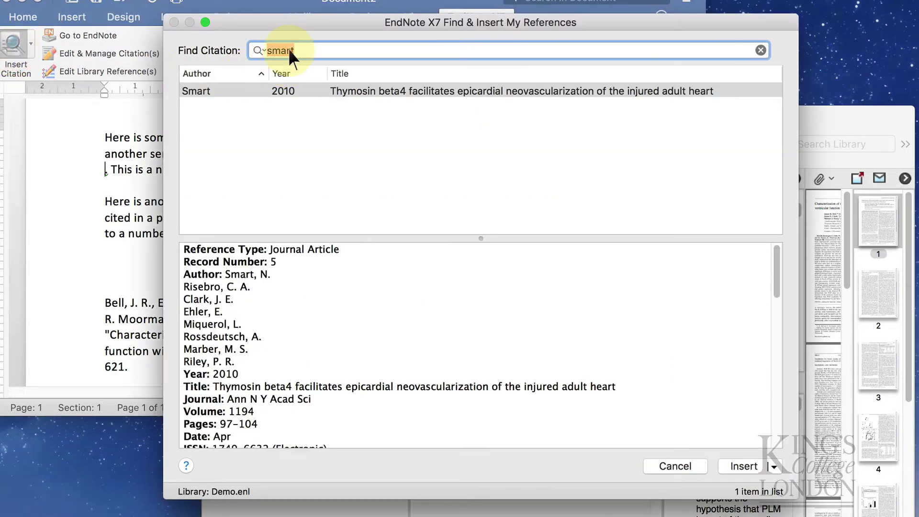
pyautogui.click(271, 91)
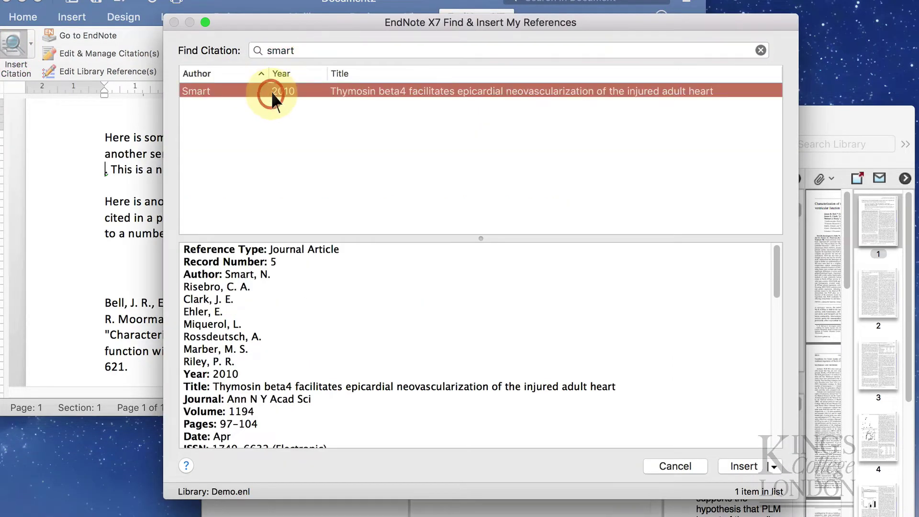
pyautogui.click(736, 466)
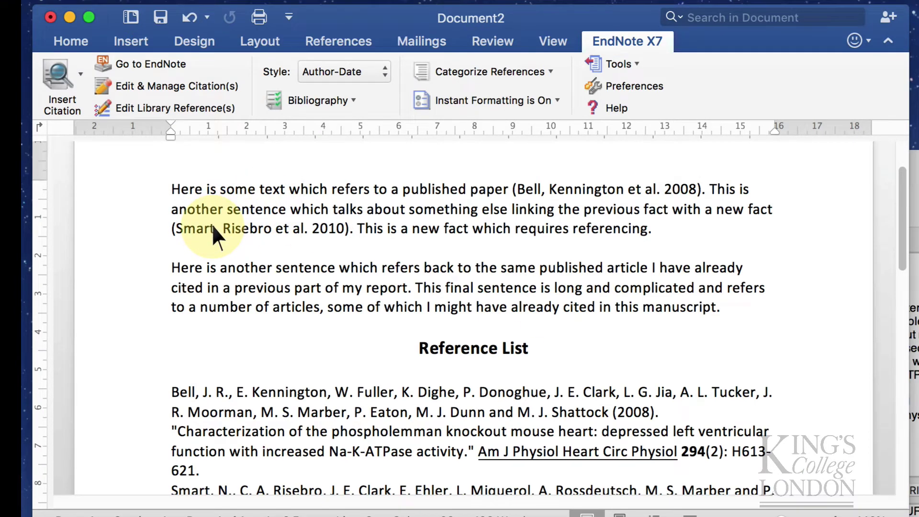
pyautogui.scroll(-4, 335, 344)
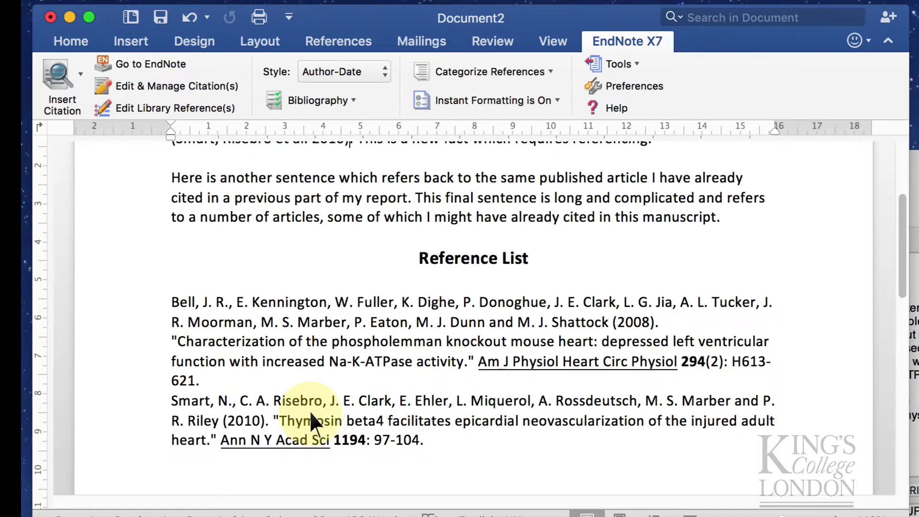
pyautogui.scroll(5, 309, 412)
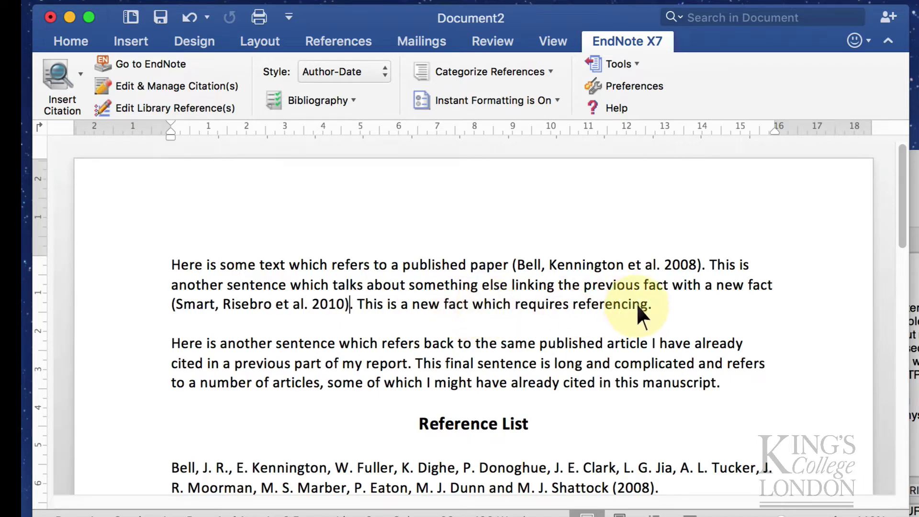
# Search the library for 'webb' and insert the Webb 2010 citation after 'requires referencing'
pyautogui.click(651, 307)
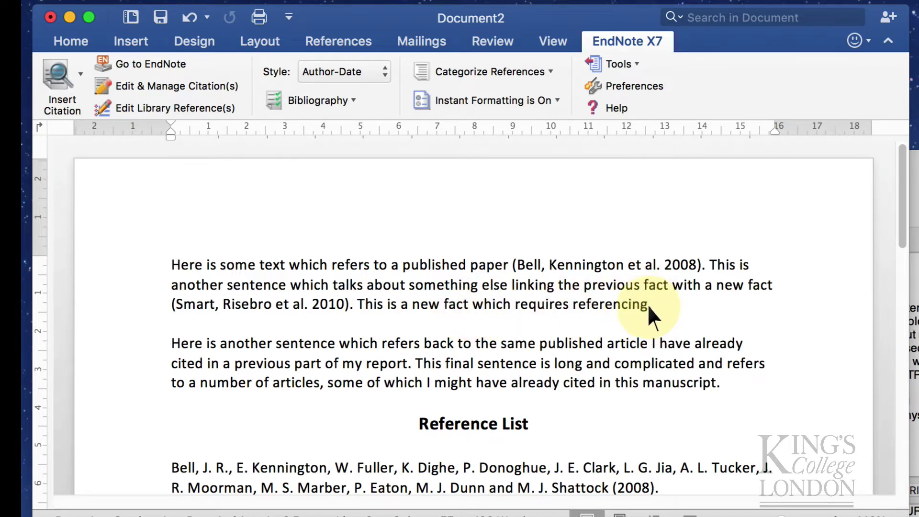
pyautogui.click(58, 85)
pyautogui.write('w')
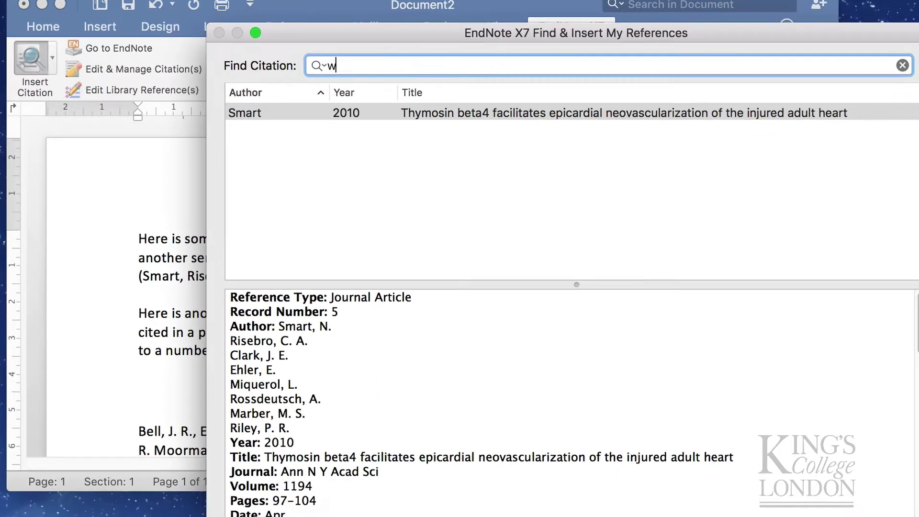
pyautogui.write('ebb')
pyautogui.press('Return')
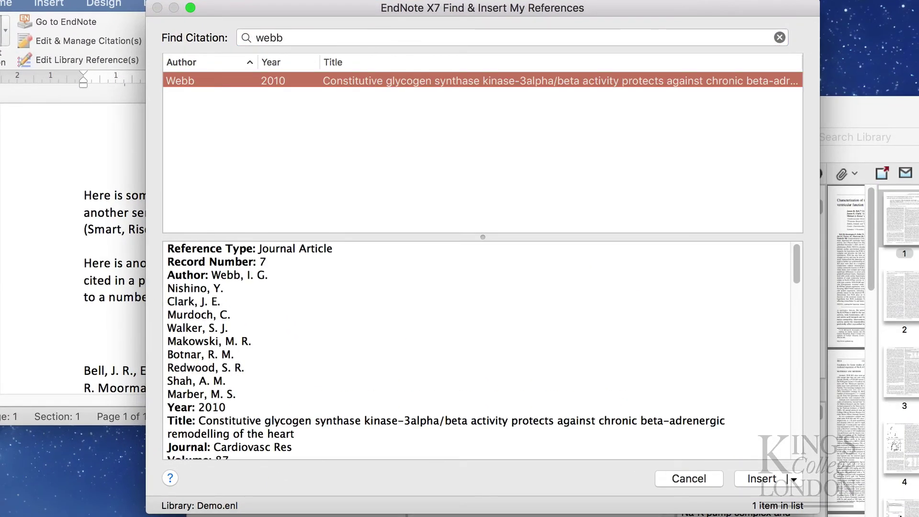
pyautogui.doubleClick(349, 81)
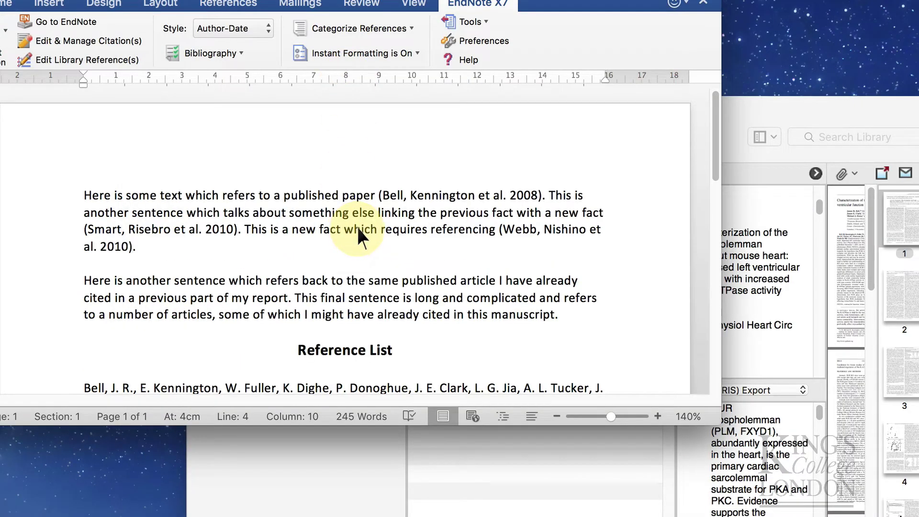
# Search for 'bell' and insert Bell 2008 again after 'my report' in the second paragraph
pyautogui.click(94, 282)
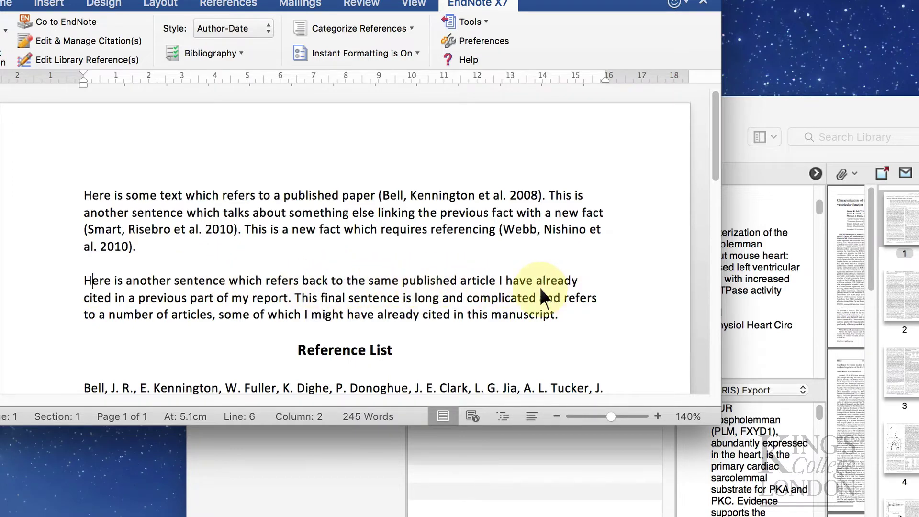
pyautogui.click(288, 302)
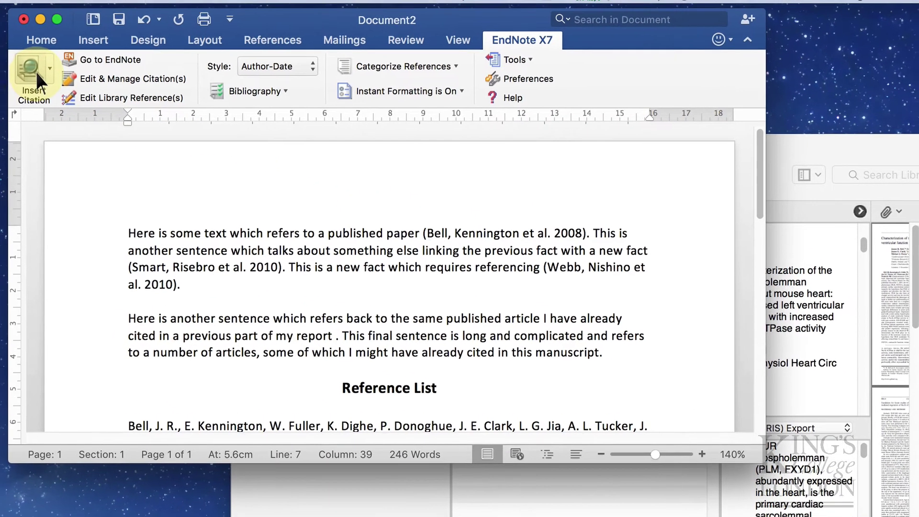
pyautogui.click(33, 73)
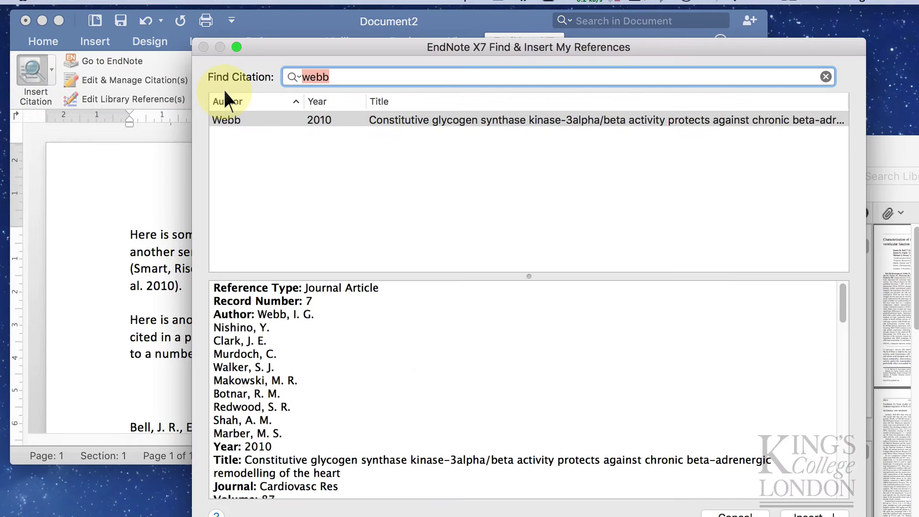
pyautogui.write('bell')
pyautogui.press('Return')
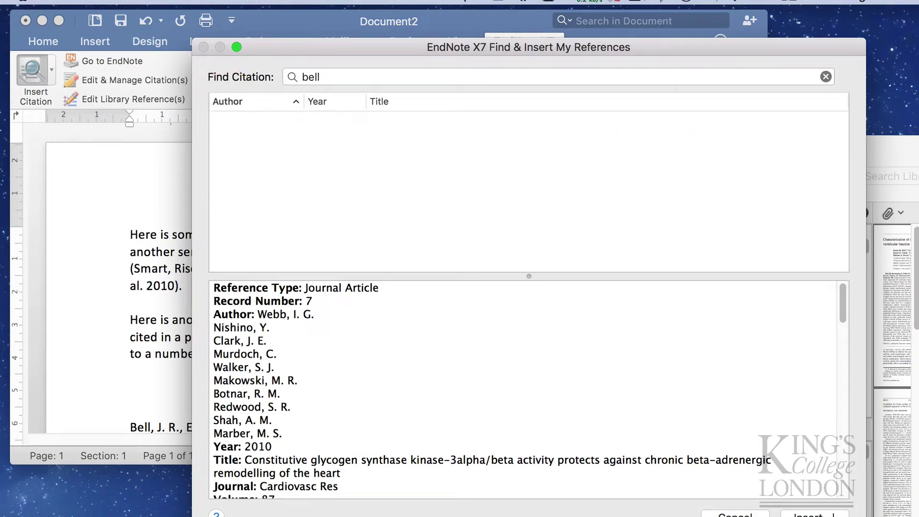
pyautogui.click(306, 120)
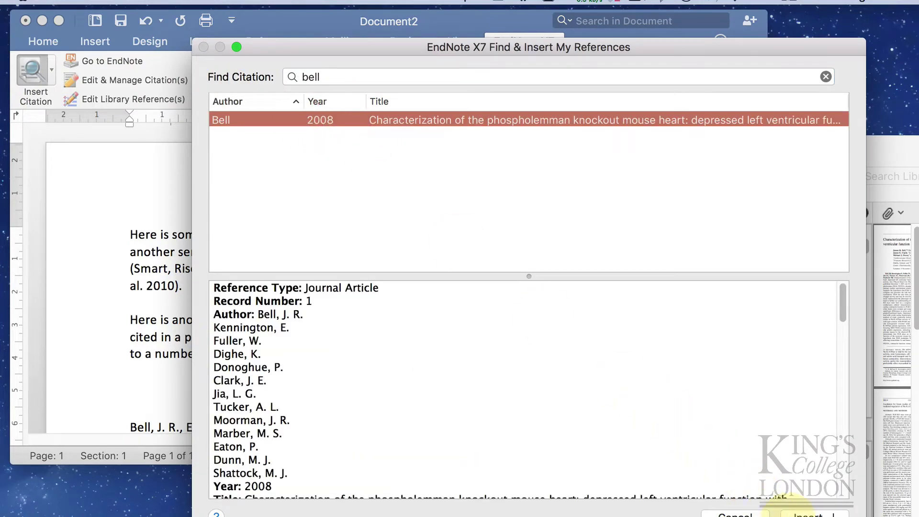
pyautogui.click(809, 513)
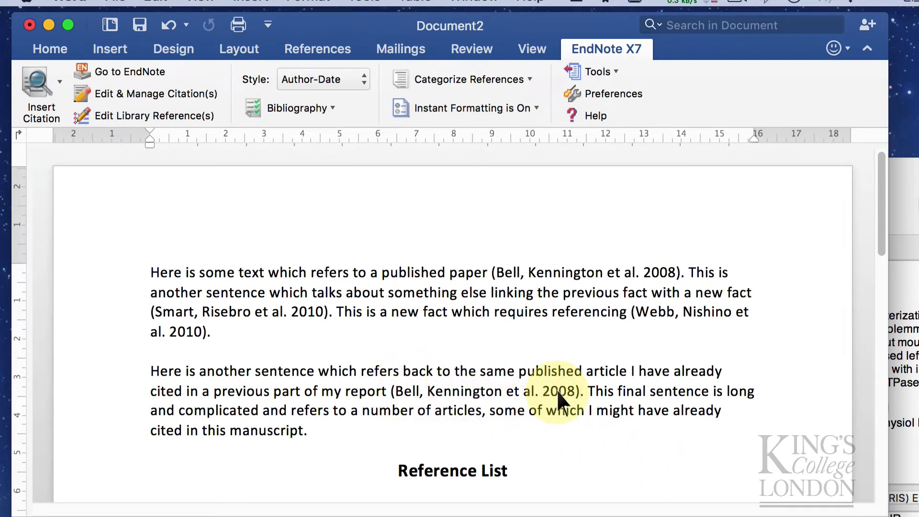
# Search 'clark' and insert Clark 2007, Clark 2010 and Smart 2010 as one citation after 'this manuscript'
pyautogui.click(305, 431)
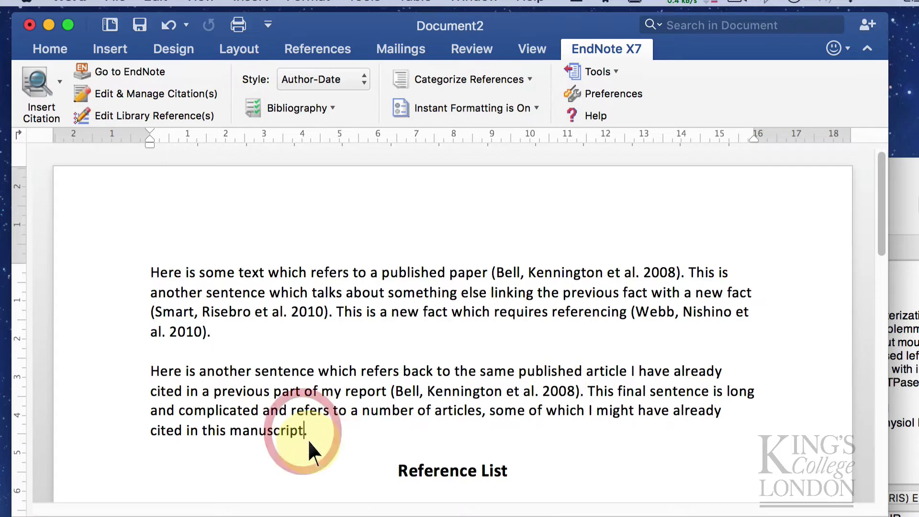
pyautogui.click(40, 85)
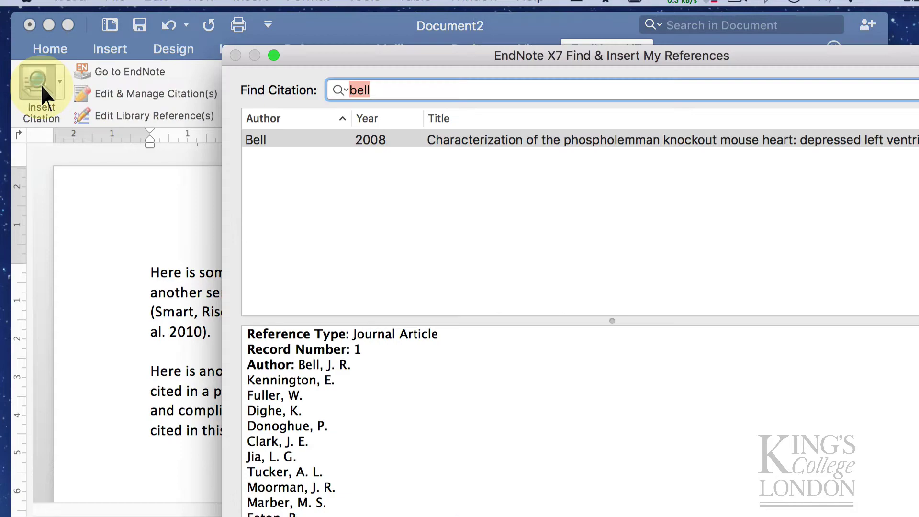
pyautogui.write('clark')
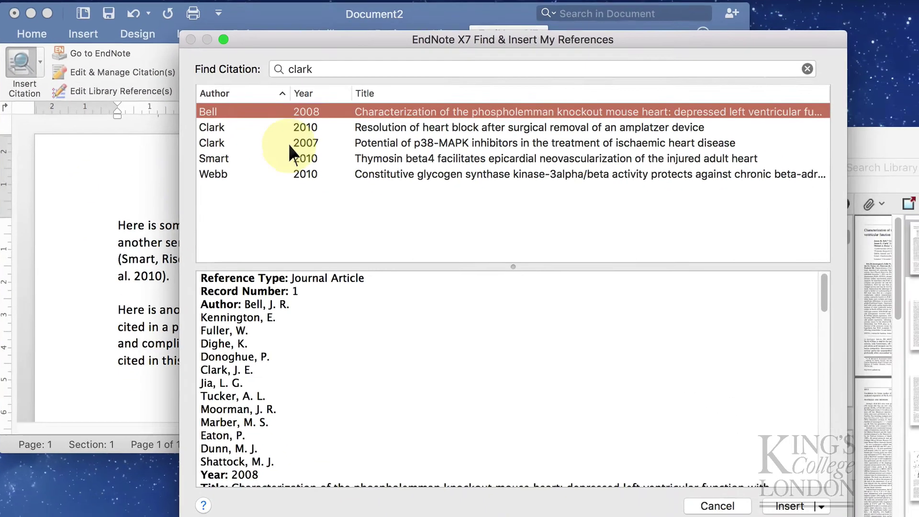
pyautogui.click(341, 174)
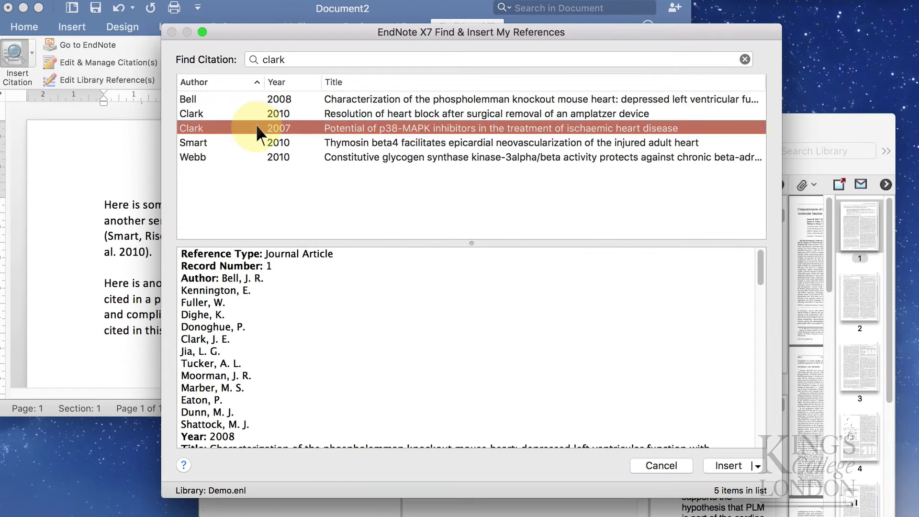
pyautogui.keyDown('shift'); pyautogui.click(240, 154); pyautogui.keyUp('shift')
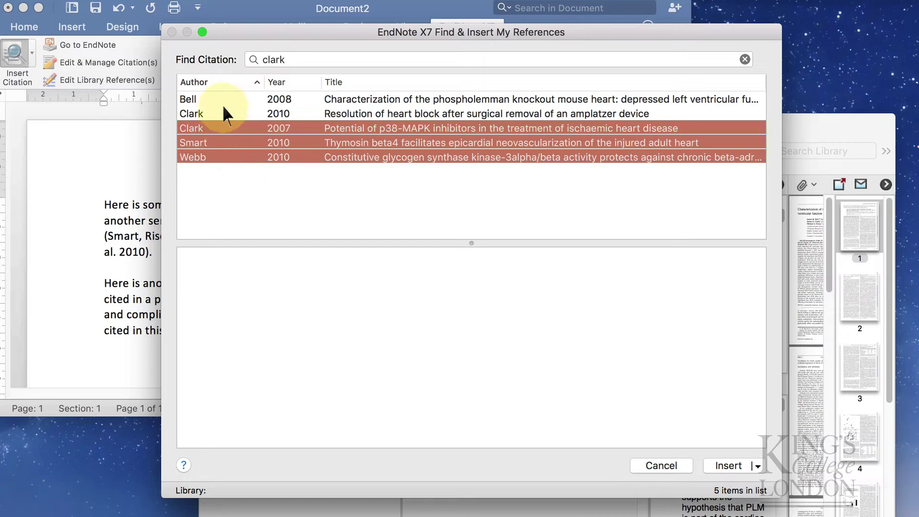
pyautogui.click(224, 114)
pyautogui.keyDown('shift'); pyautogui.click(226, 142); pyautogui.keyUp('shift')
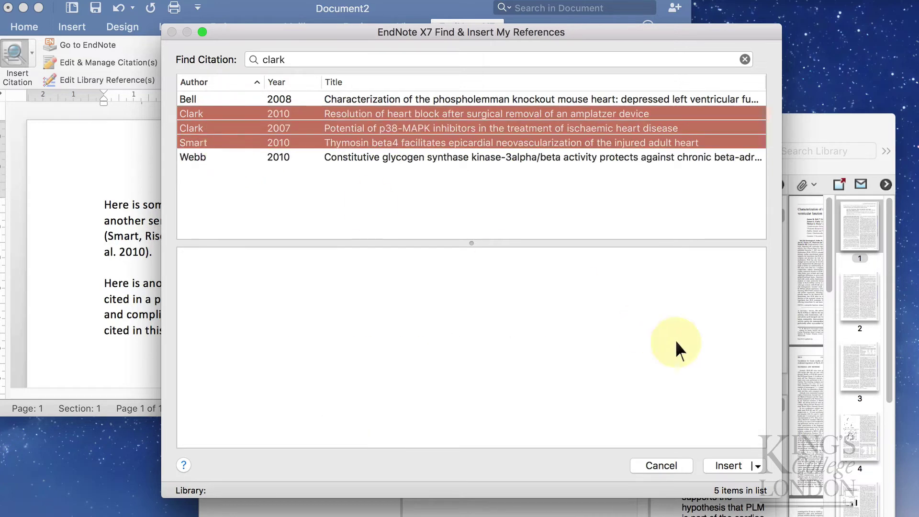
pyautogui.click(718, 461)
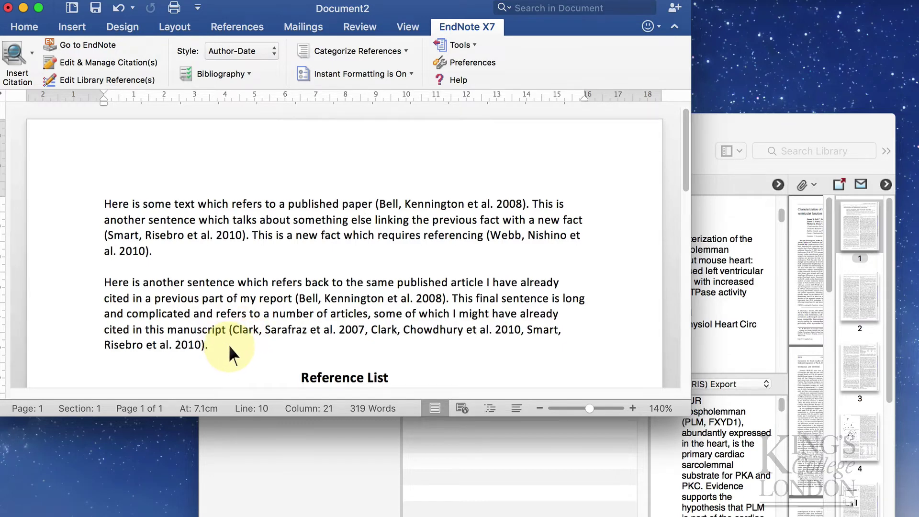
pyautogui.scroll(-2, 228, 344)
pyautogui.moveTo(348, 414); pyautogui.dragTo(349, 515)
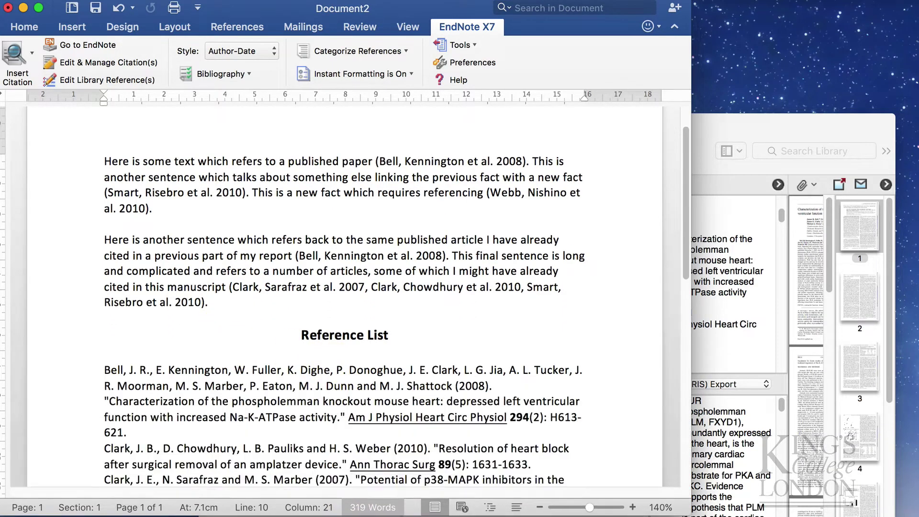
pyautogui.scroll(-5, 320, 471)
pyautogui.scroll(-1, 293, 360)
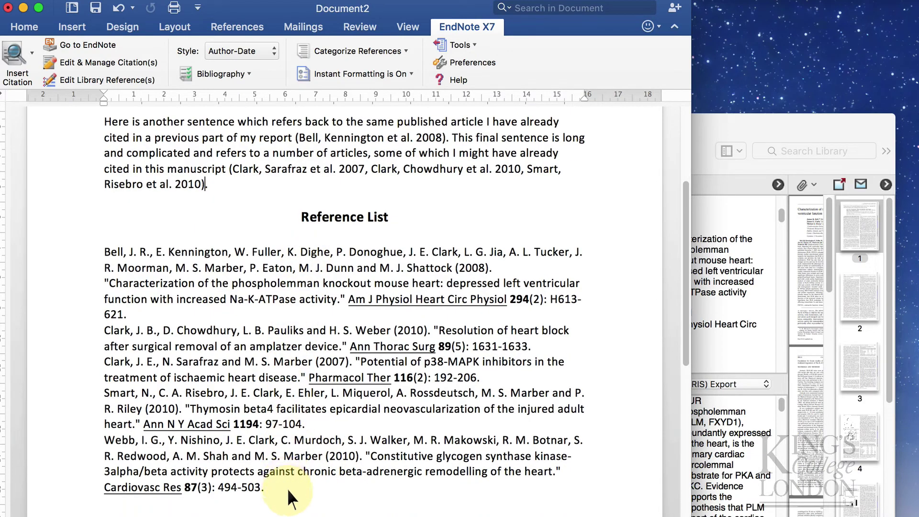
pyautogui.scroll(7, 286, 488)
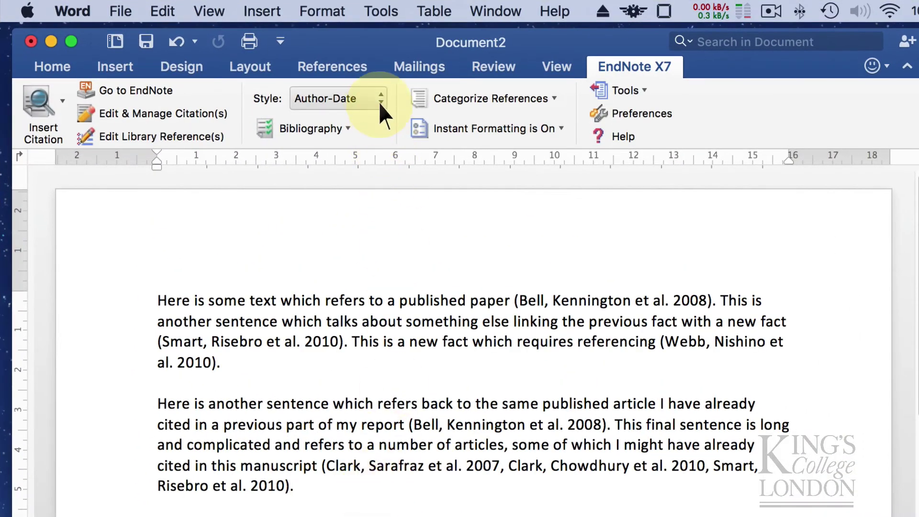
# Apply the J Physiology EndNote style and scroll through the restyled Reference List
pyautogui.click(375, 95)
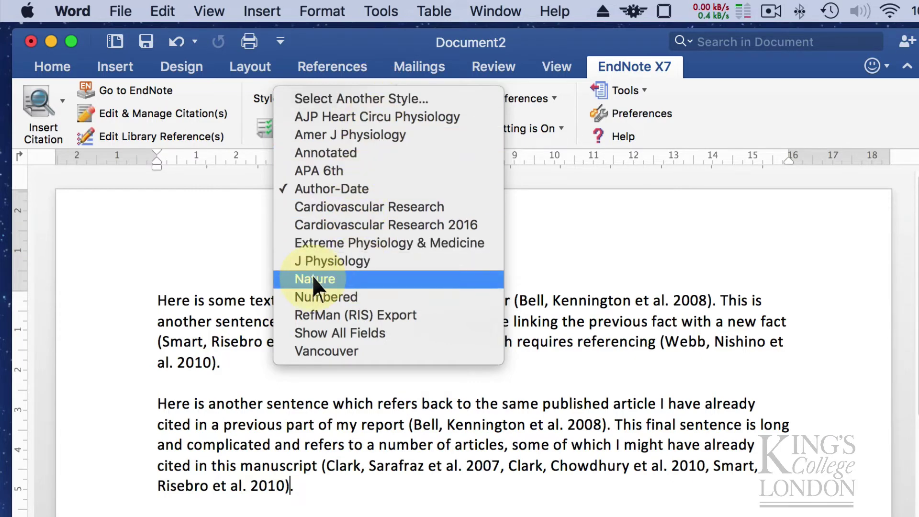
pyautogui.click(324, 260)
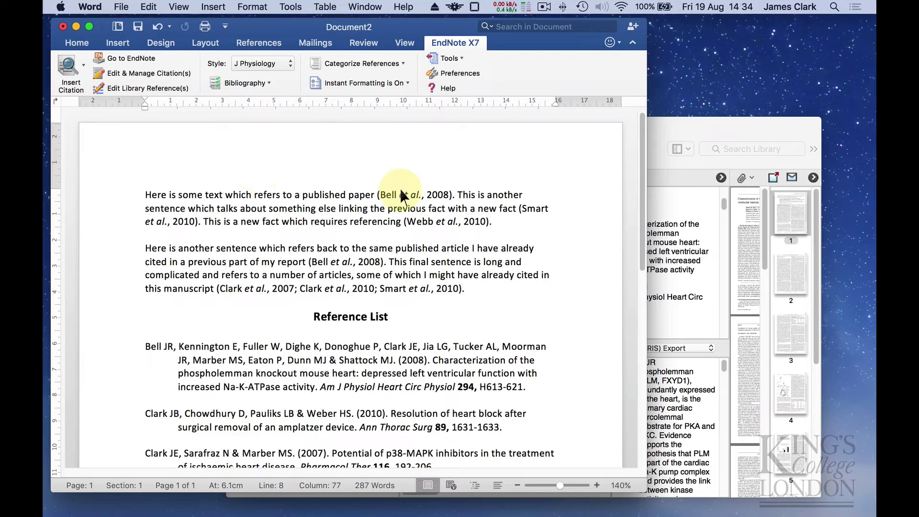
pyautogui.scroll(-3, 421, 440)
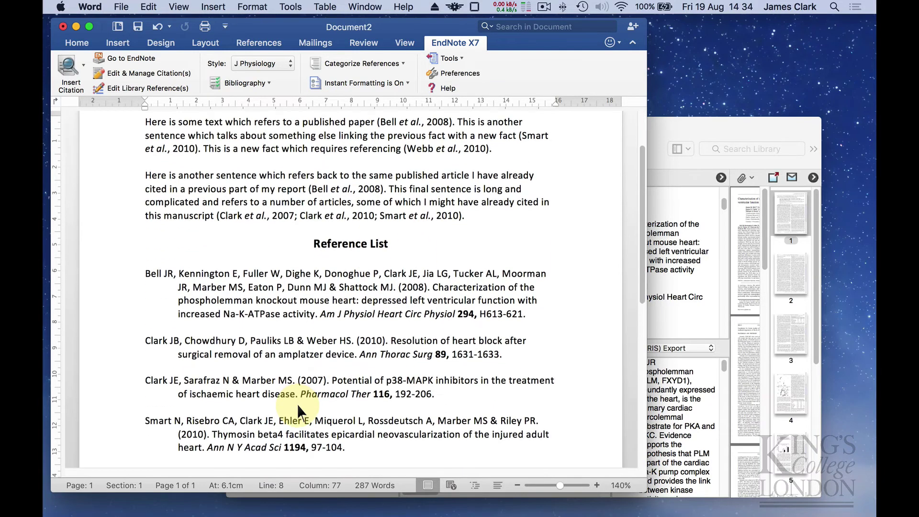
pyautogui.scroll(-3, 297, 405)
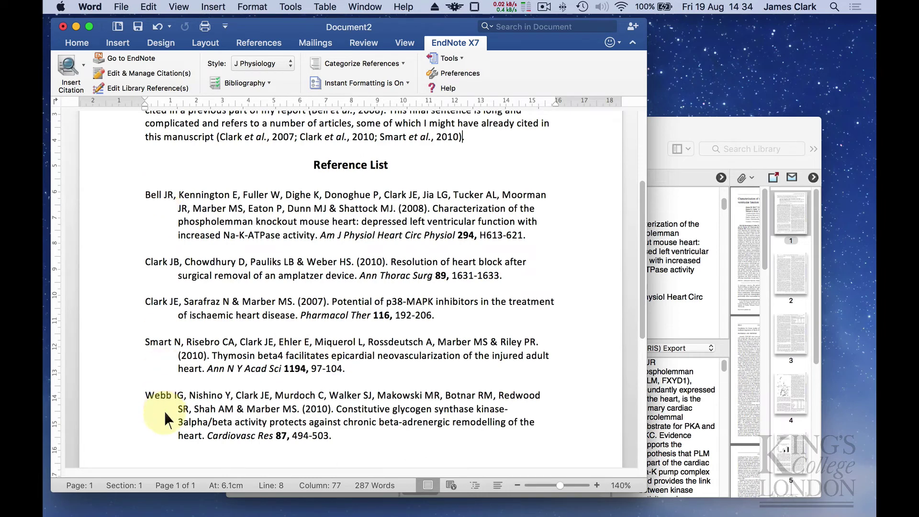
# Apply the Numbered EndNote style and scroll to review the numbered Reference List
pyautogui.scroll(6, 286, 185)
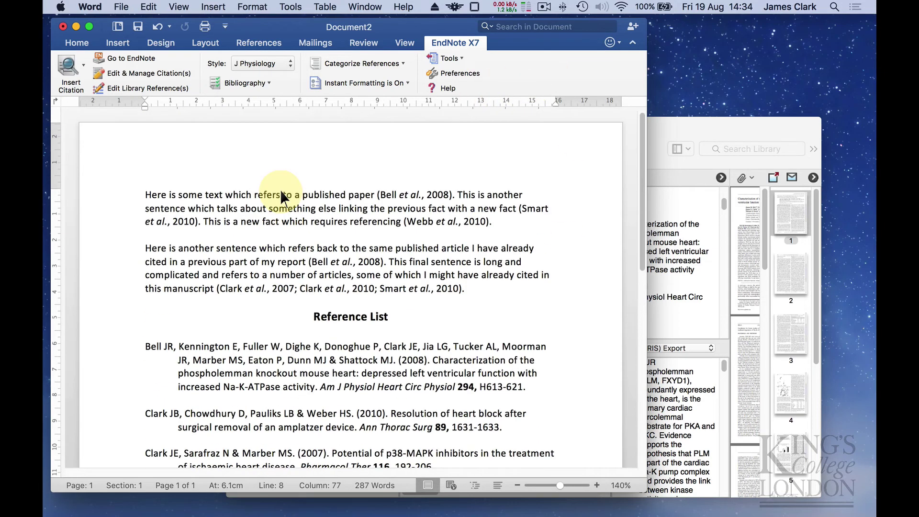
pyautogui.click(274, 64)
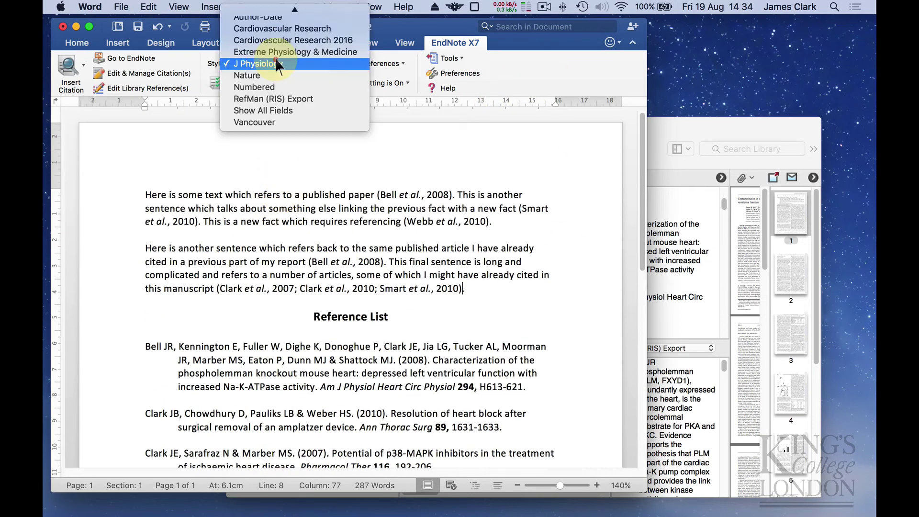
pyautogui.click(274, 87)
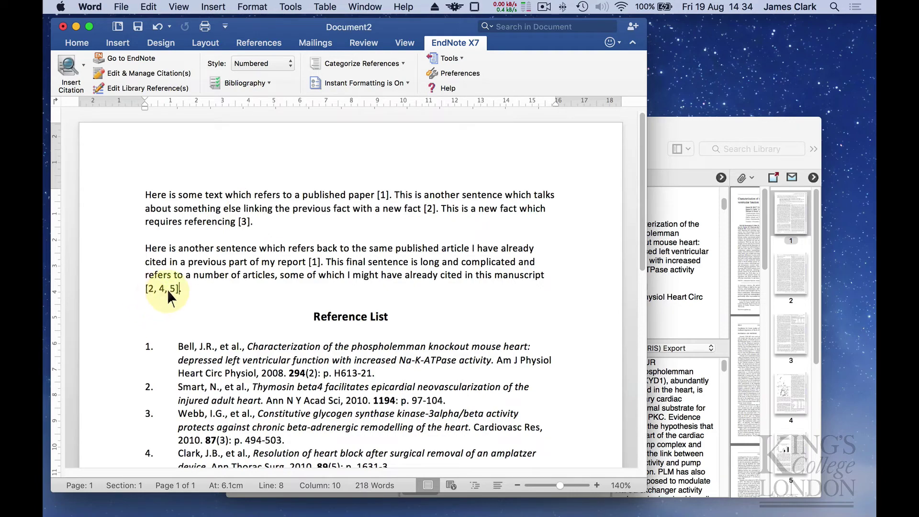
pyautogui.scroll(-1, 293, 318)
pyautogui.scroll(-5, 293, 319)
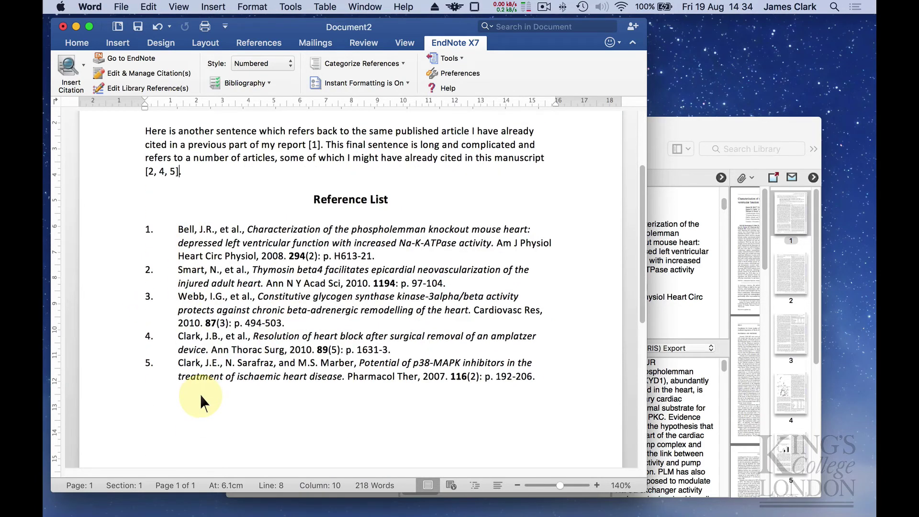
pyautogui.scroll(5, 201, 395)
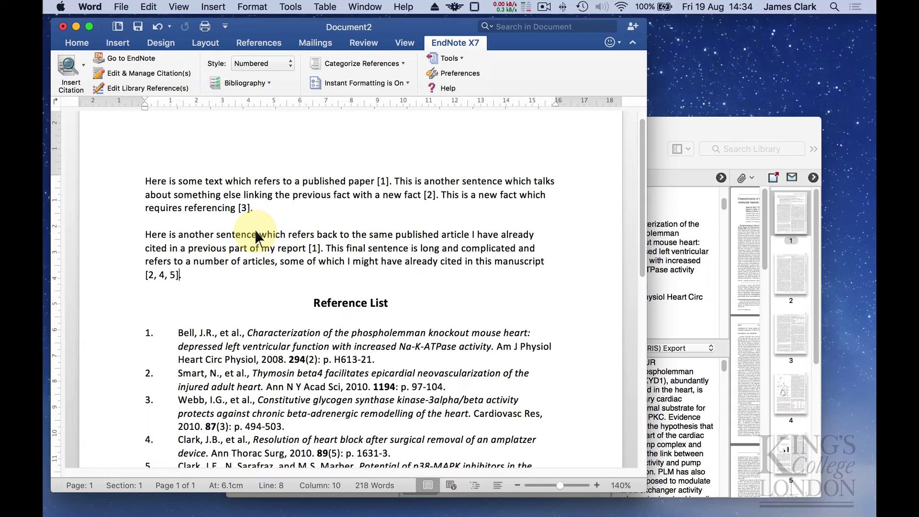
# Turn Instant Formatting off, then insert Clark 2007 as an unformatted citation after 'my report [1]'
pyautogui.click(389, 85)
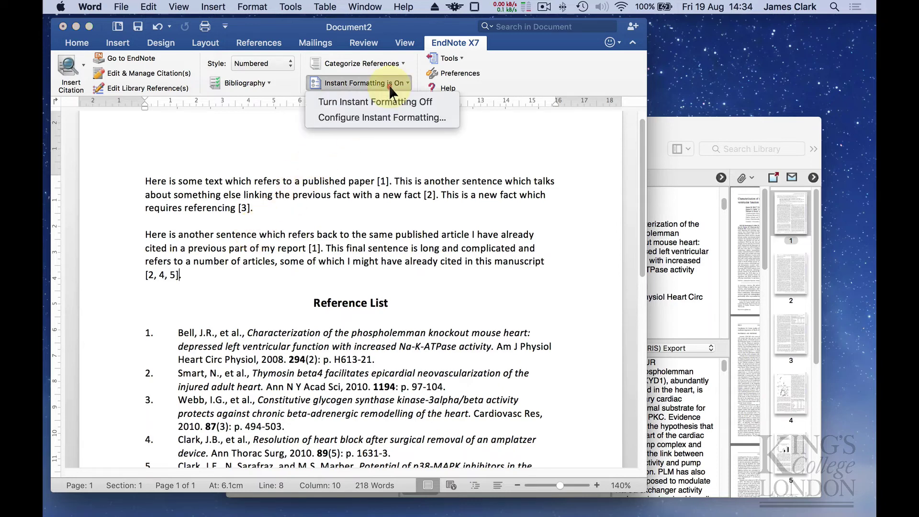
pyautogui.click(390, 101)
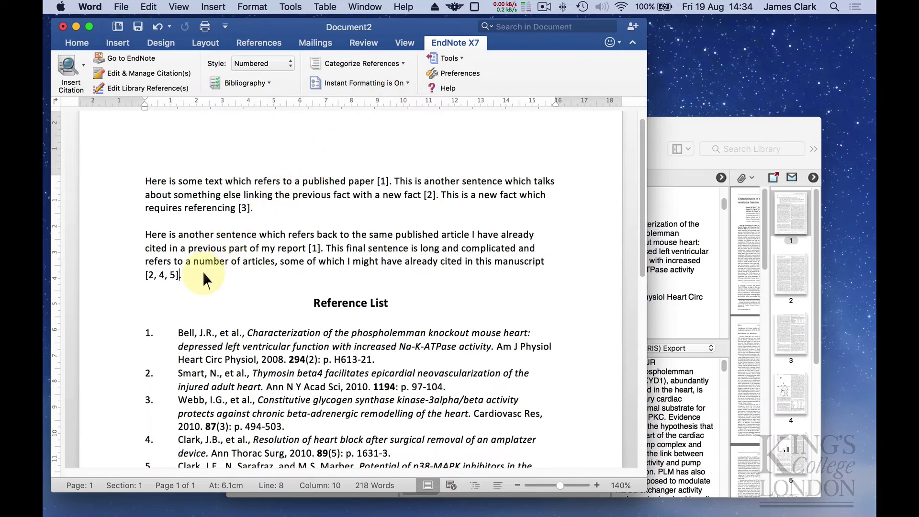
pyautogui.click(318, 248)
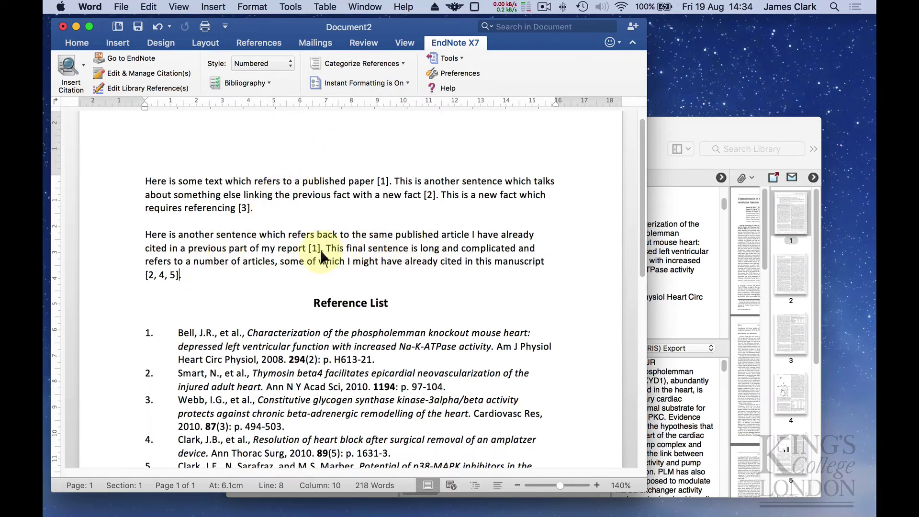
pyautogui.click(71, 69)
pyautogui.doubleClick(231, 133)
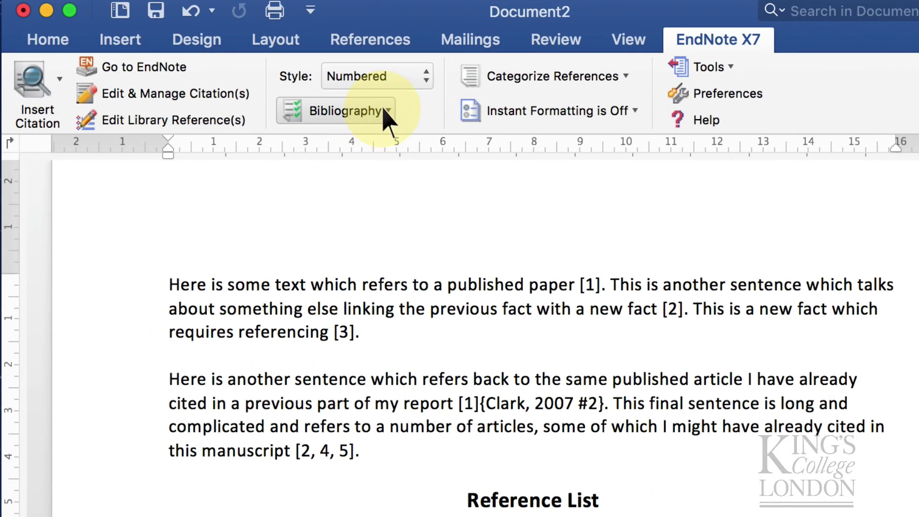
# Update citations and bibliography so the added Clark 2007 citation reads [1, 4], matching Reference List entry 4
pyautogui.click(390, 120)
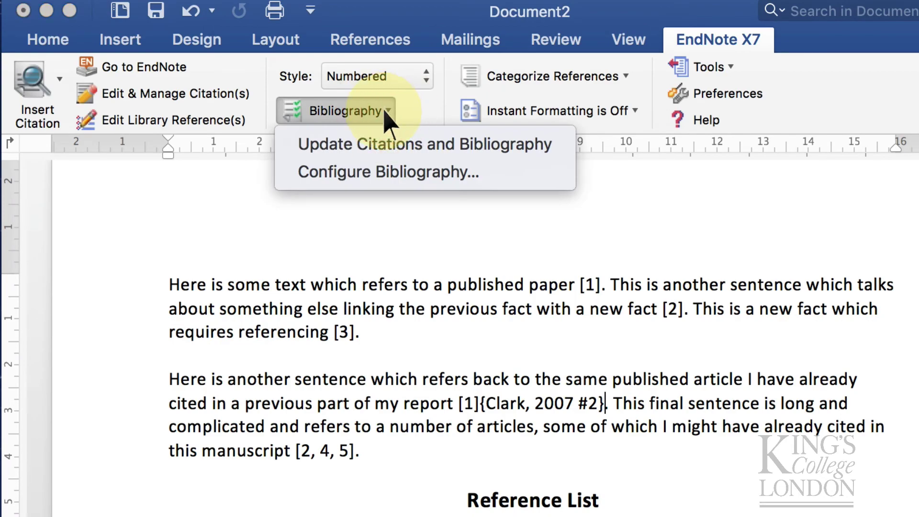
pyautogui.click(407, 146)
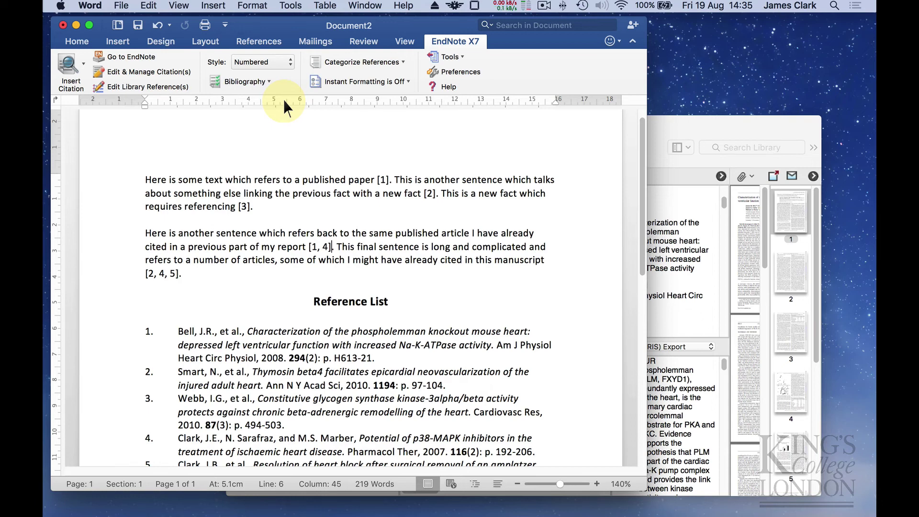
# Delete the Webb [3] citation, re-enable Instant Formatting, and cite Smart 2010 as [2] after "referencing"
pyautogui.click(245, 208)
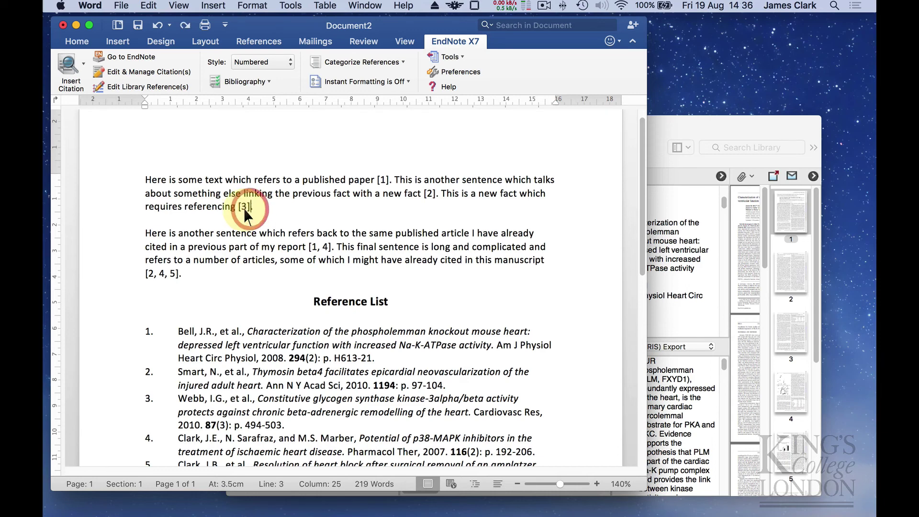
pyautogui.press('BackSpace')
pyautogui.press('BackSpace')
pyautogui.press('BackSpace')
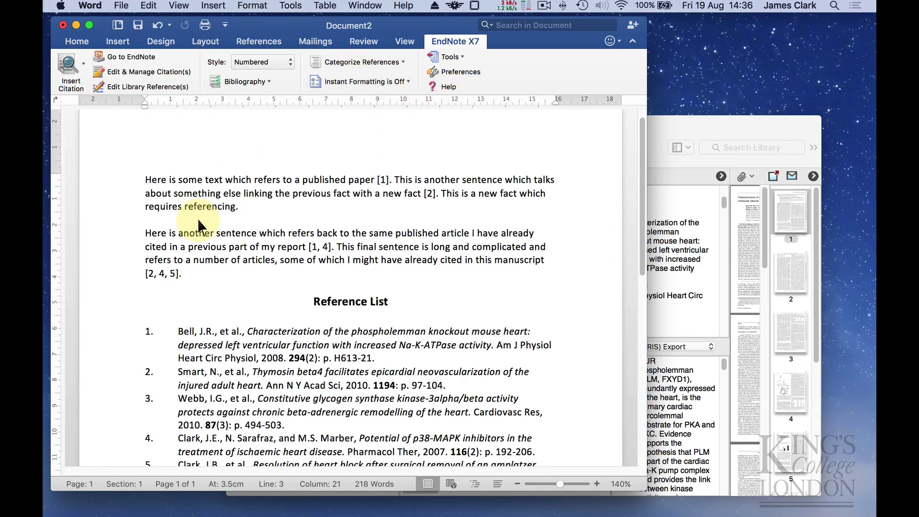
pyautogui.click(407, 82)
pyautogui.click(409, 101)
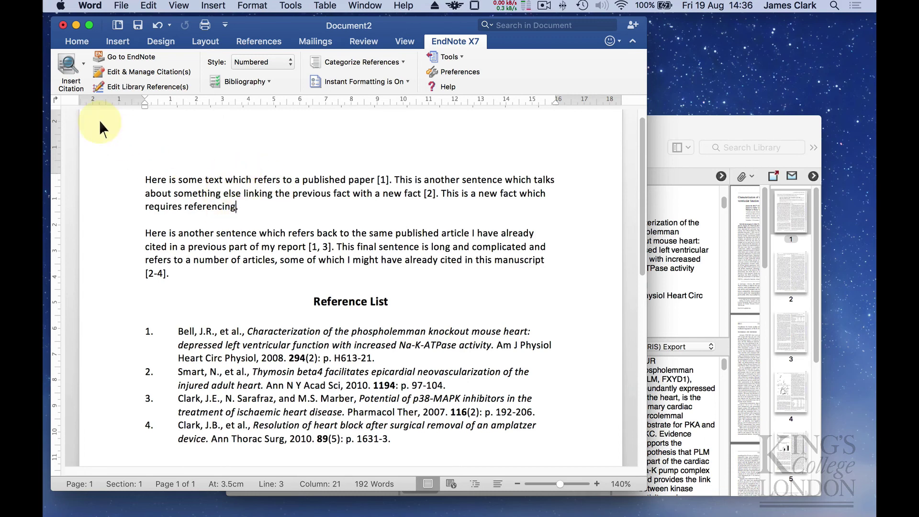
pyautogui.click(70, 72)
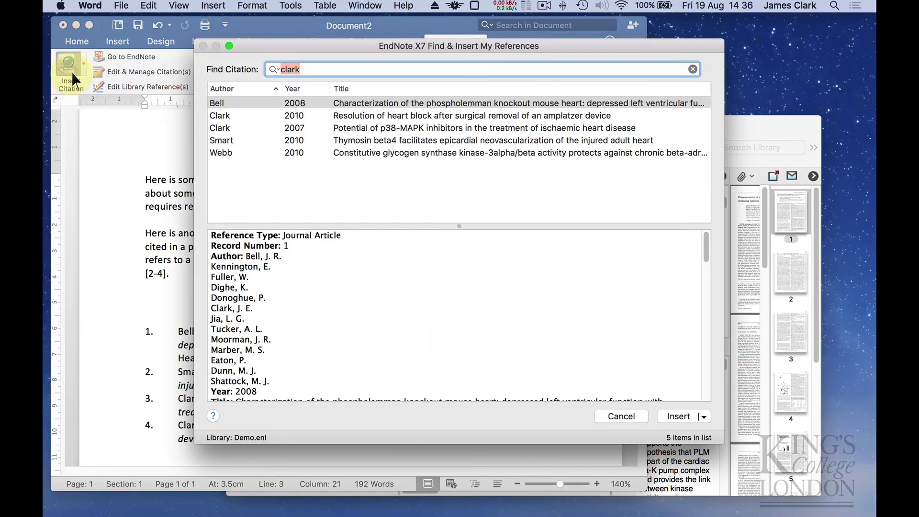
pyautogui.doubleClick(234, 140)
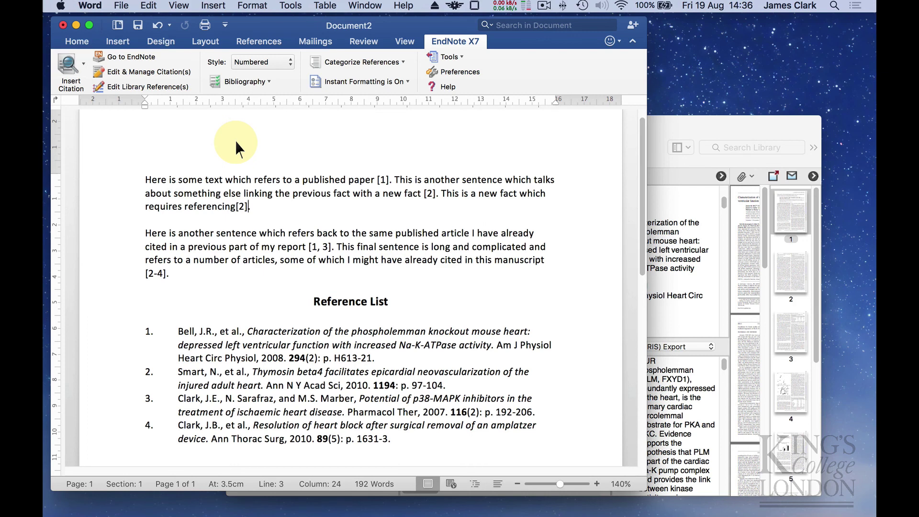